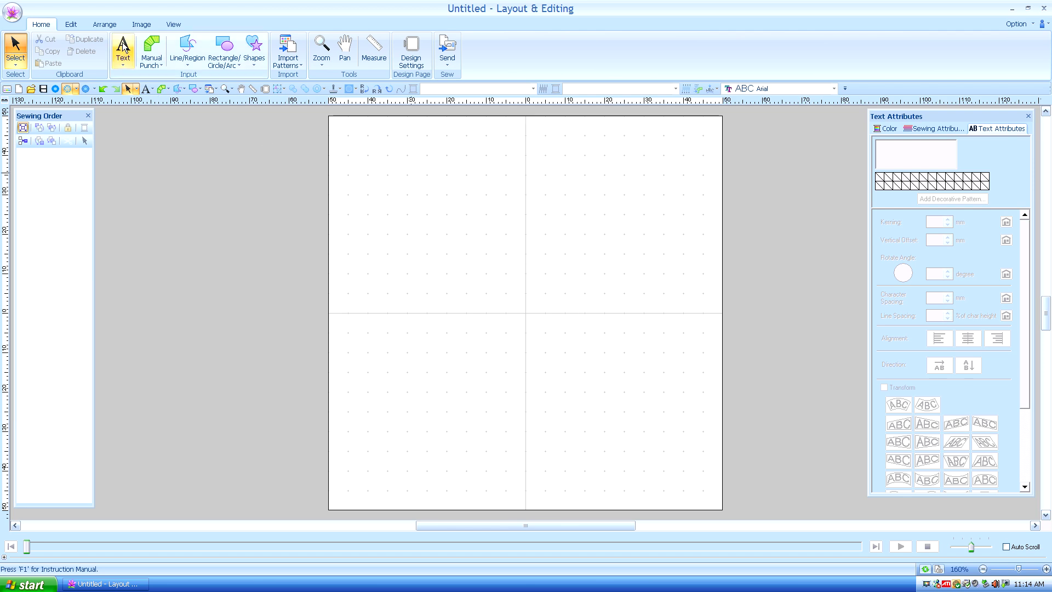
Open the Text Tools dropdown on the Home tab to see the available text tools
click(123, 61)
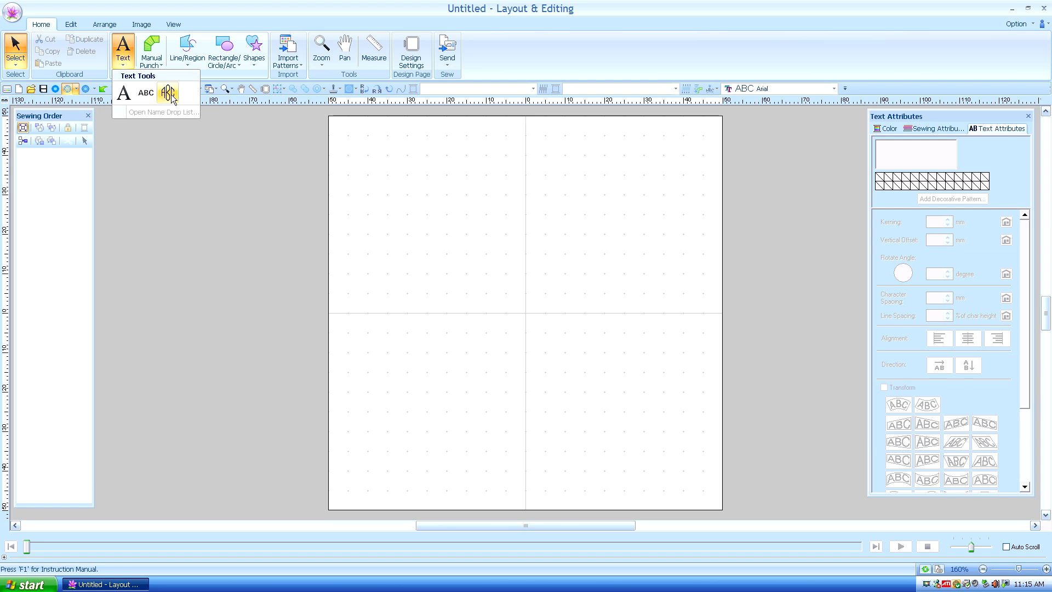
Place 'abc' with the plain Text tool near the page top and convert it to green stitches
click(124, 95)
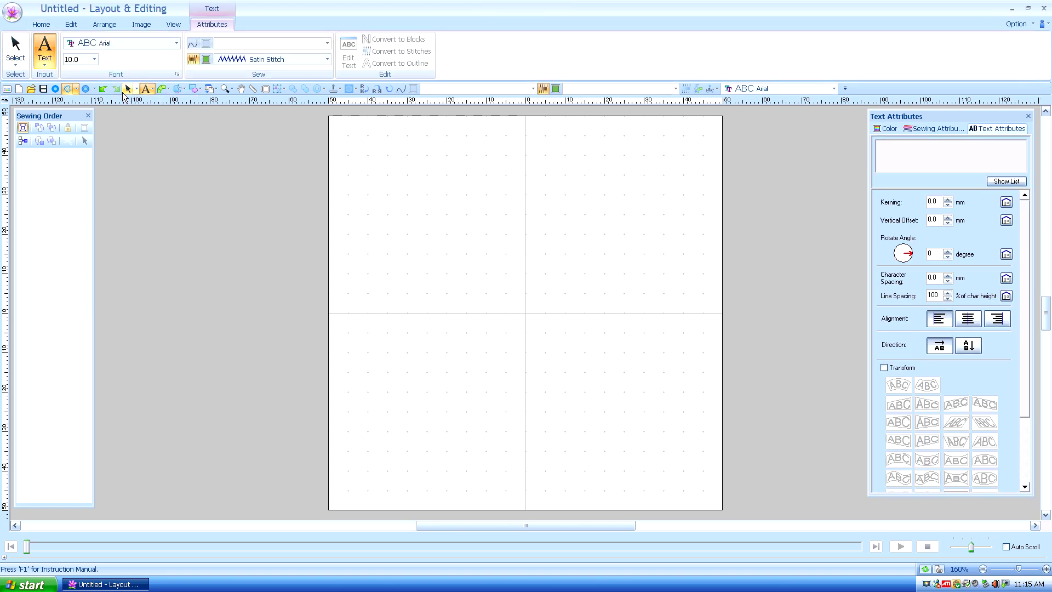
click(526, 187)
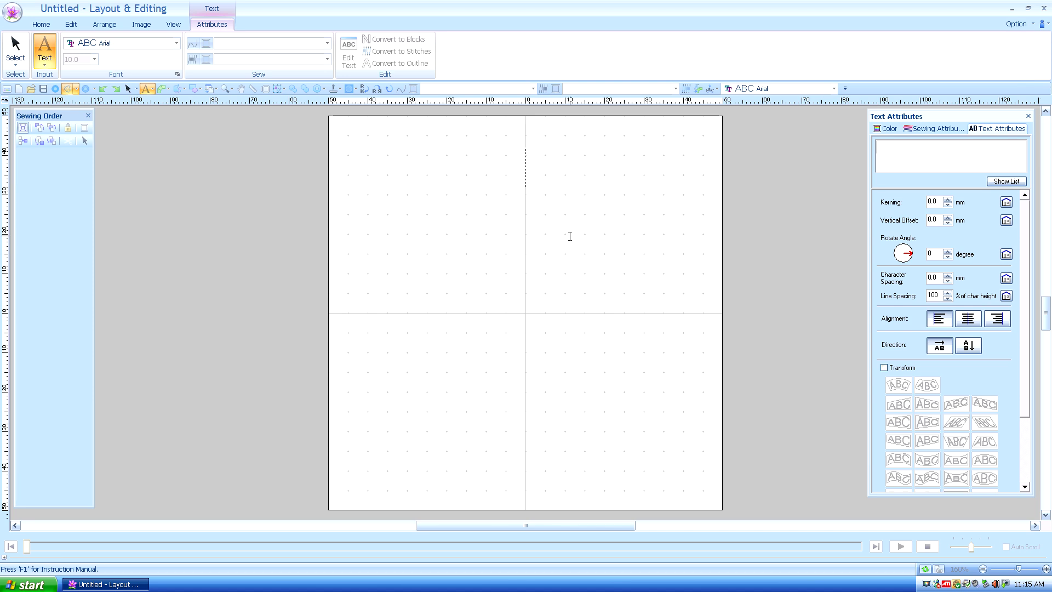
text(a)
text(bc)
click(626, 193)
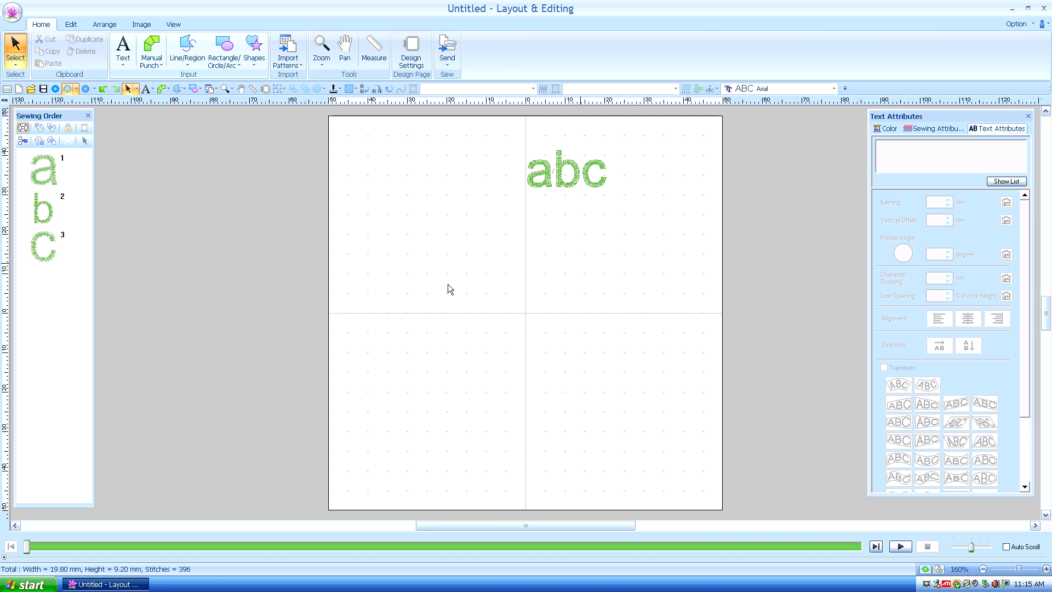
Create a red stitched 'ABC' with the Monogram tool below the green 'abc'
click(124, 48)
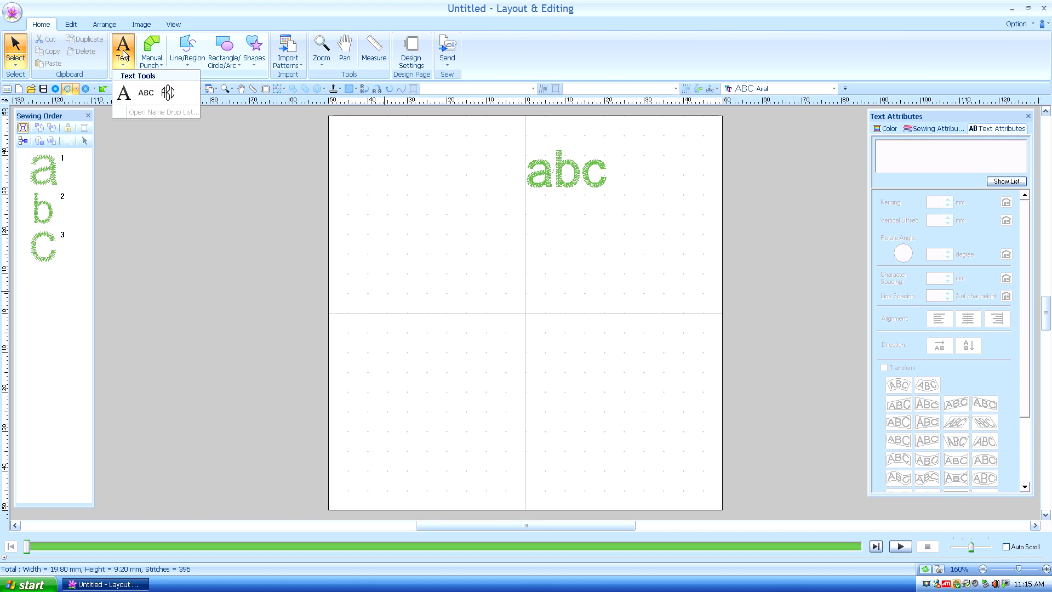
click(167, 94)
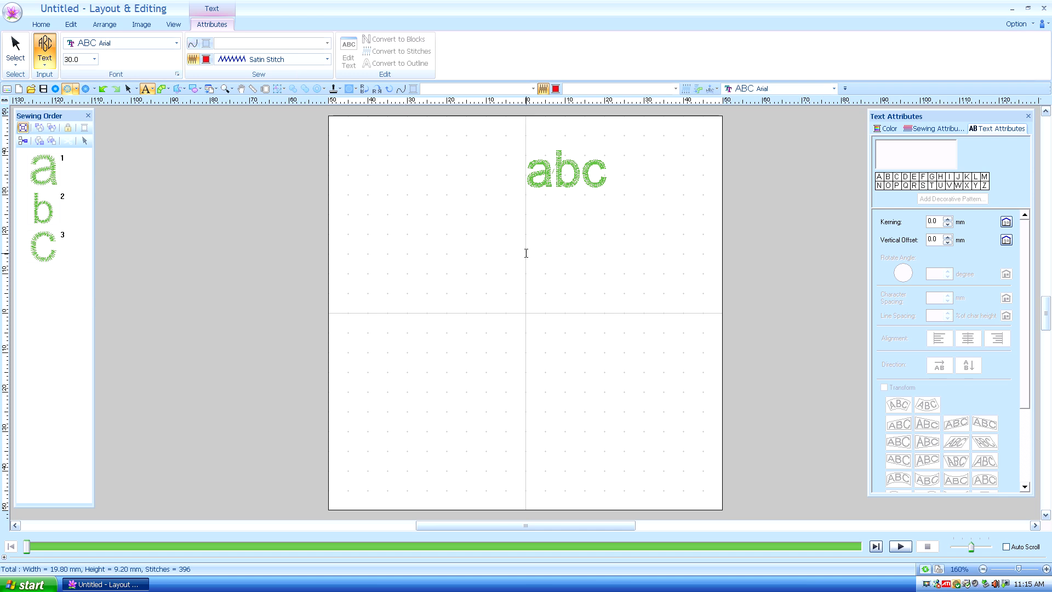
click(543, 259)
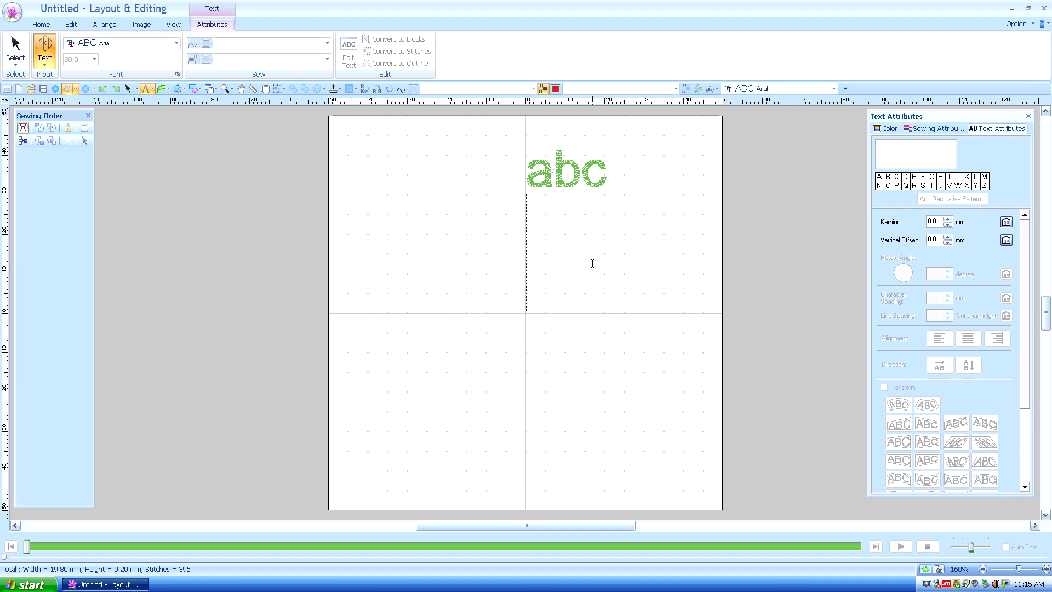
text(ABC)
key(Return)
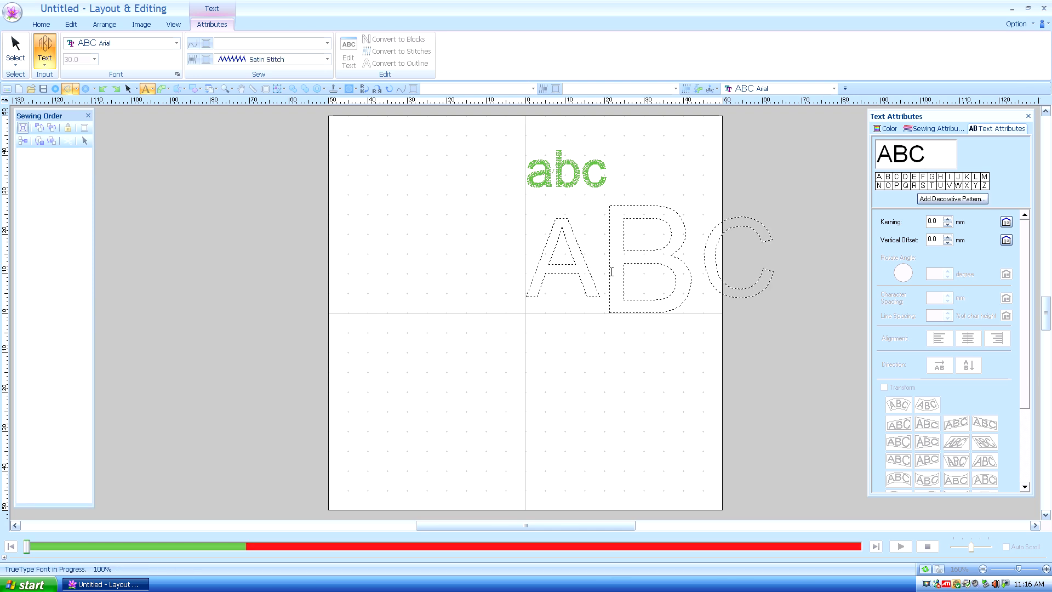
click(610, 273)
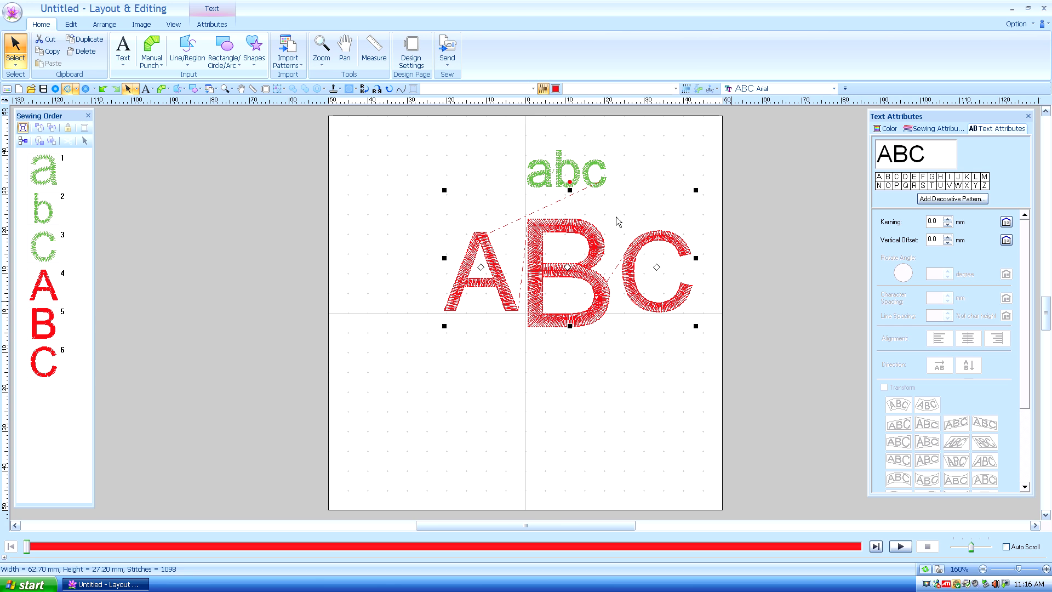
Delete the green 'abc' and centre the red 'ABC' monogram with Ctrl+M
click(561, 167)
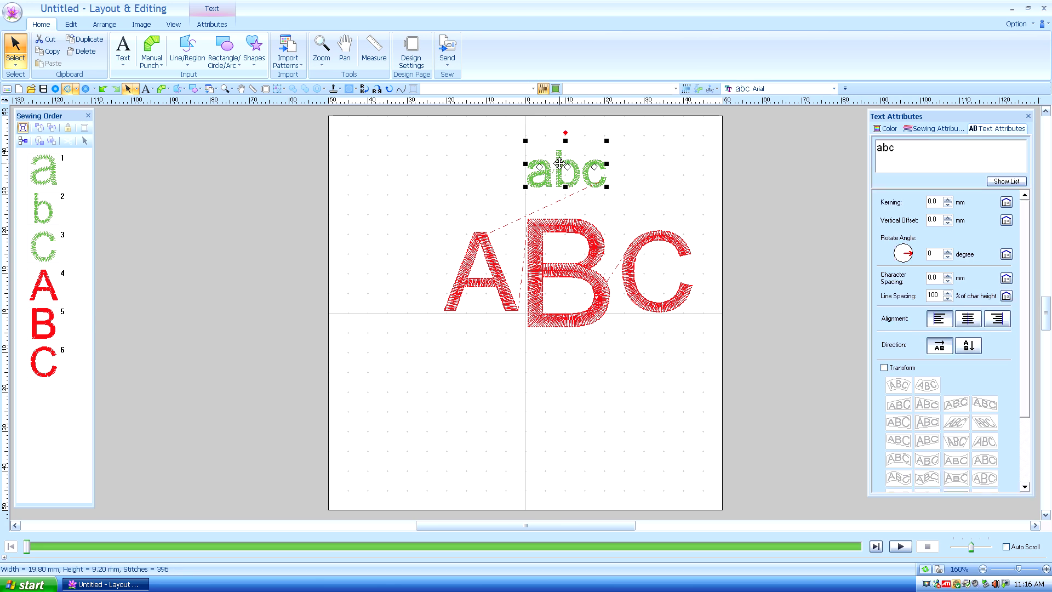
key(Delete)
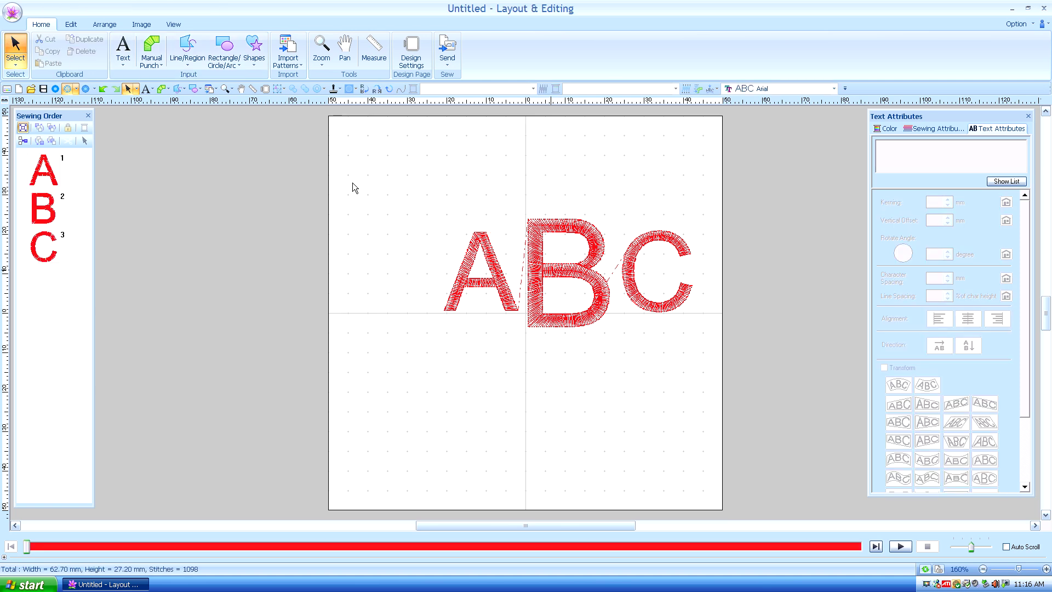
click(555, 271)
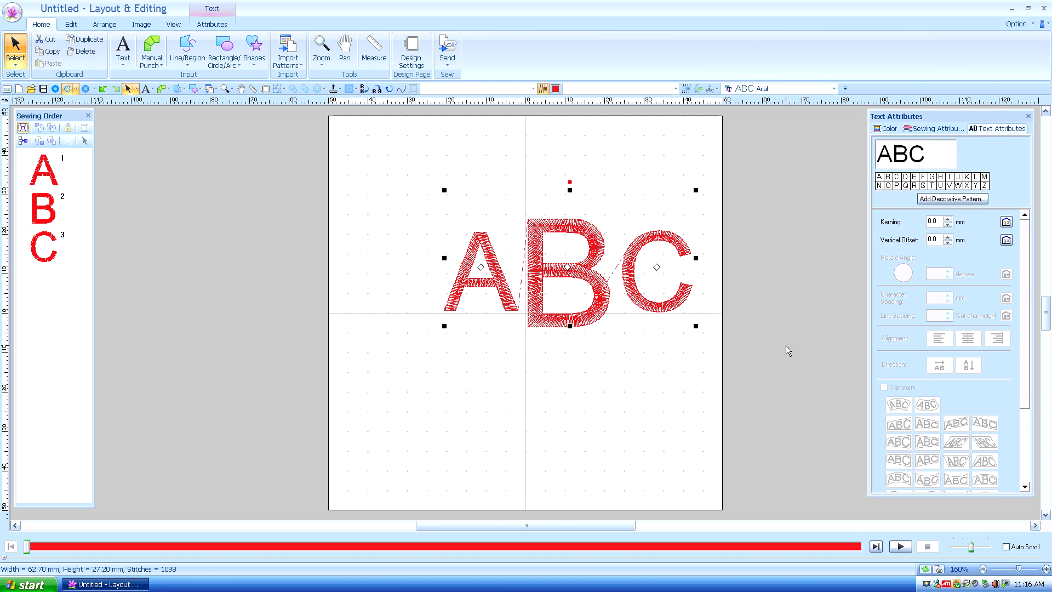
key(ctrl+m)
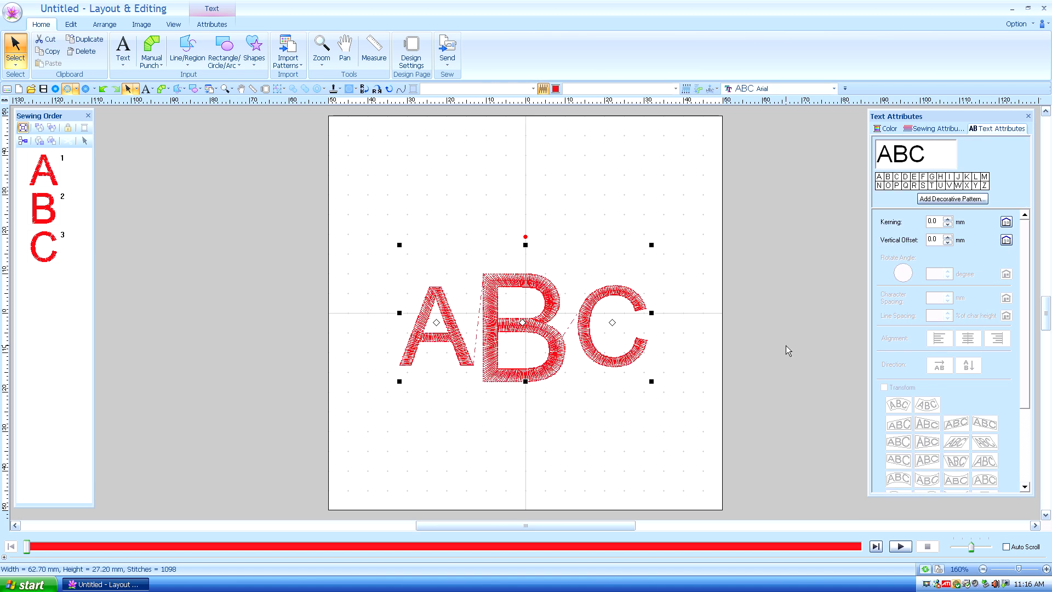
click(584, 189)
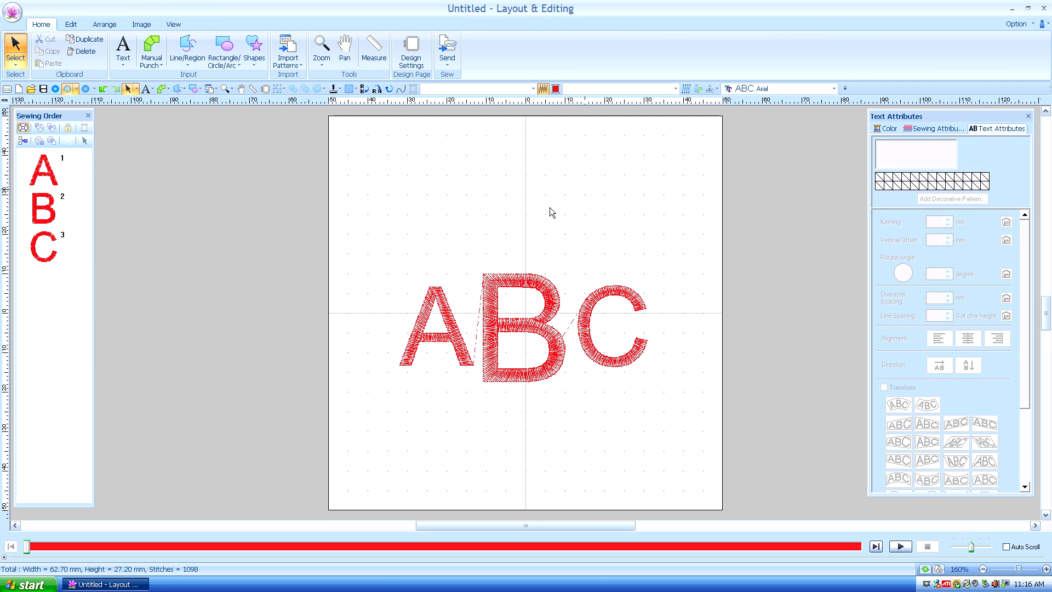
click(492, 308)
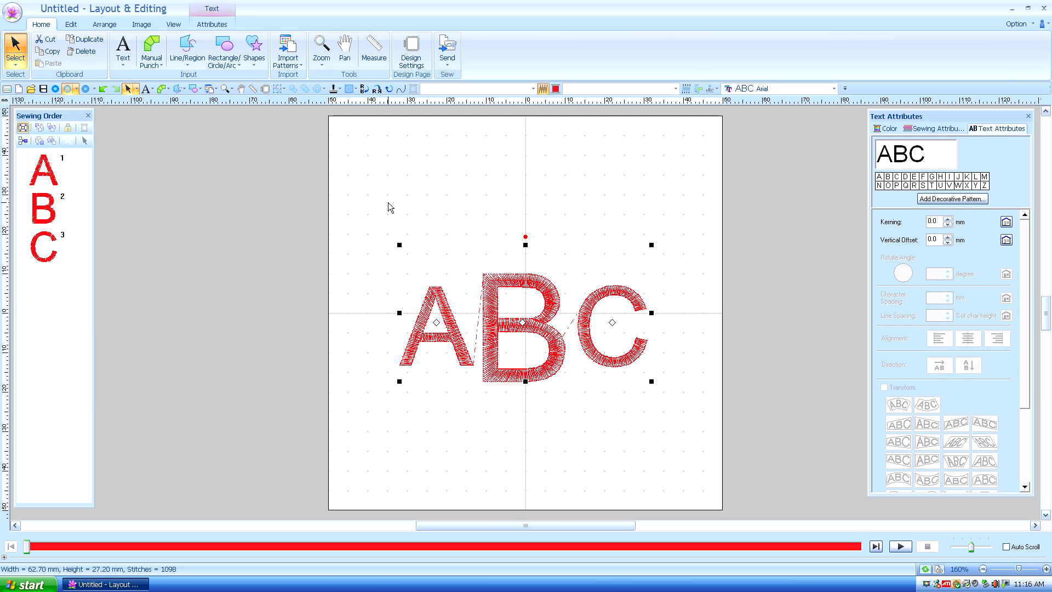
Switch the ABC monogram to the 014 script font and recentre it on the page
click(213, 10)
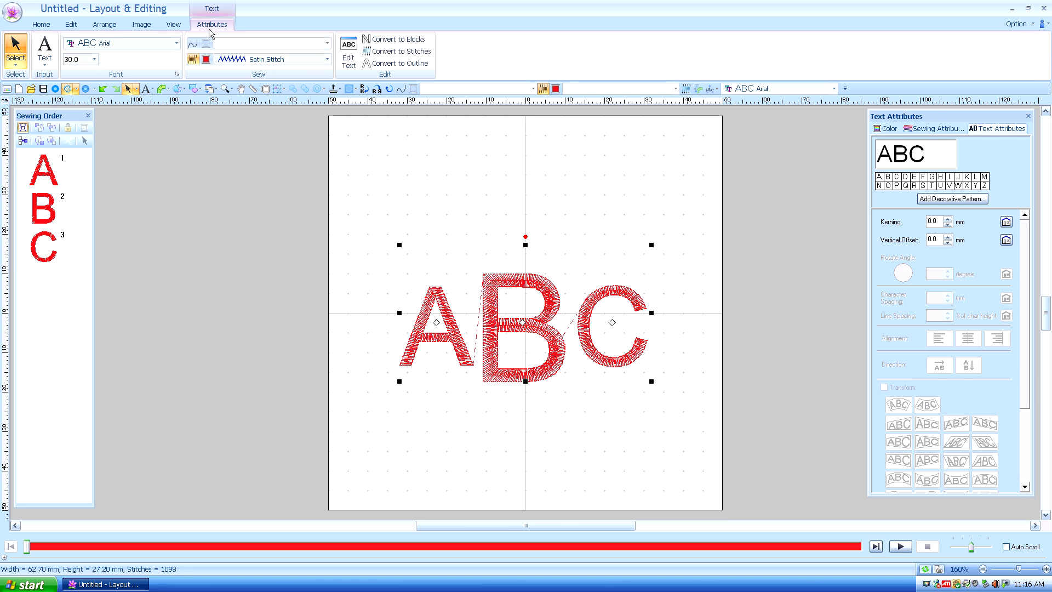
click(176, 44)
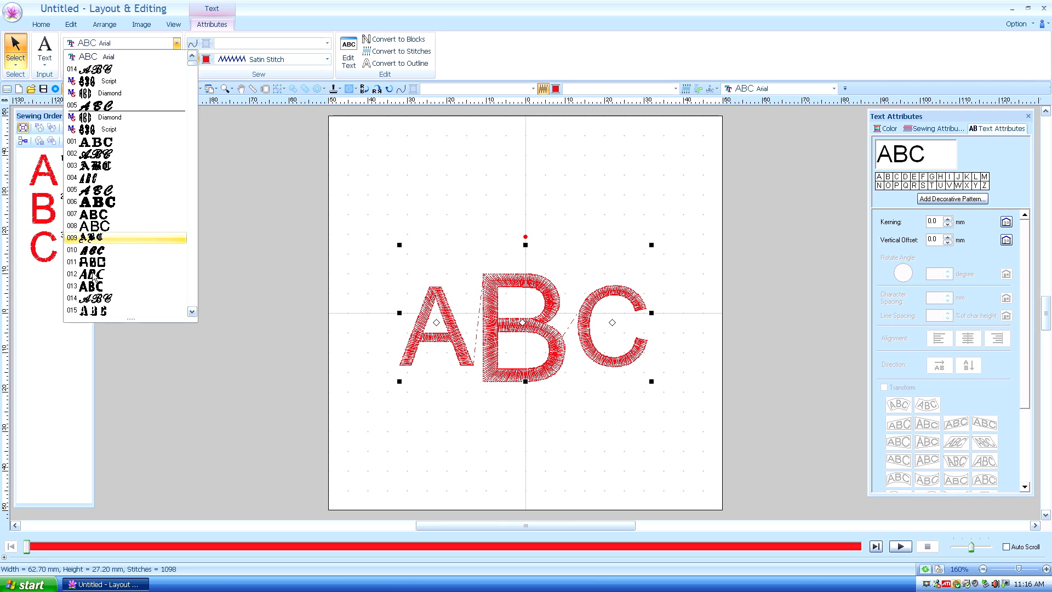
click(96, 299)
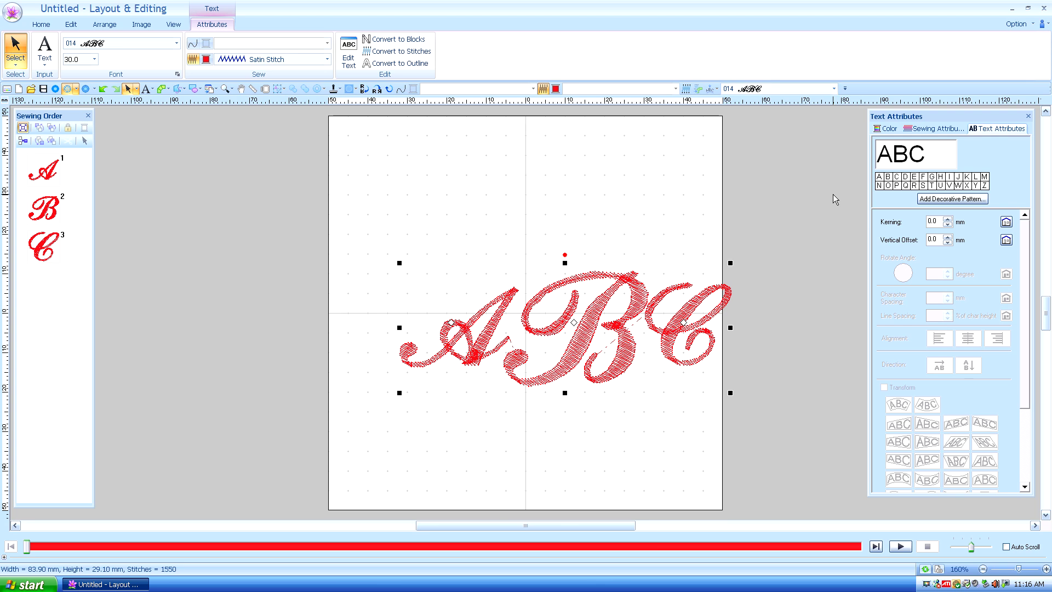
key(ctrl+m)
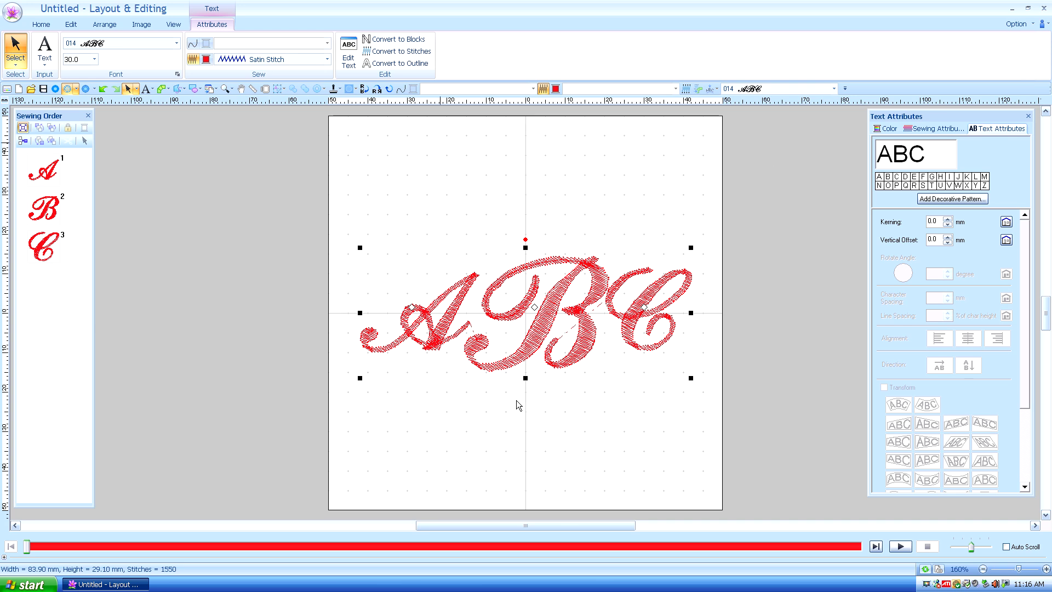
click(452, 202)
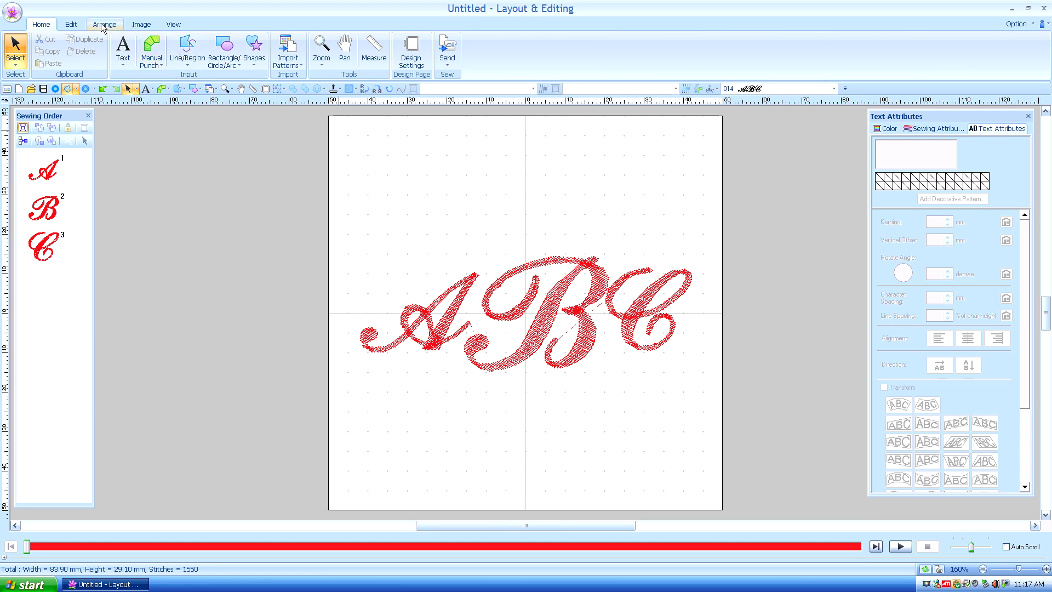
click(101, 23)
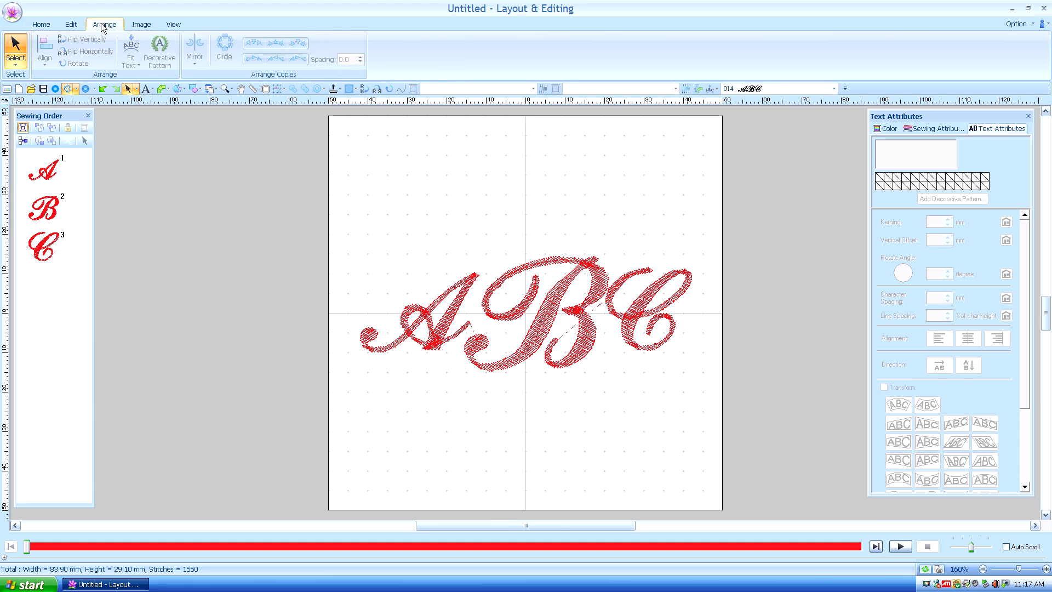
click(533, 342)
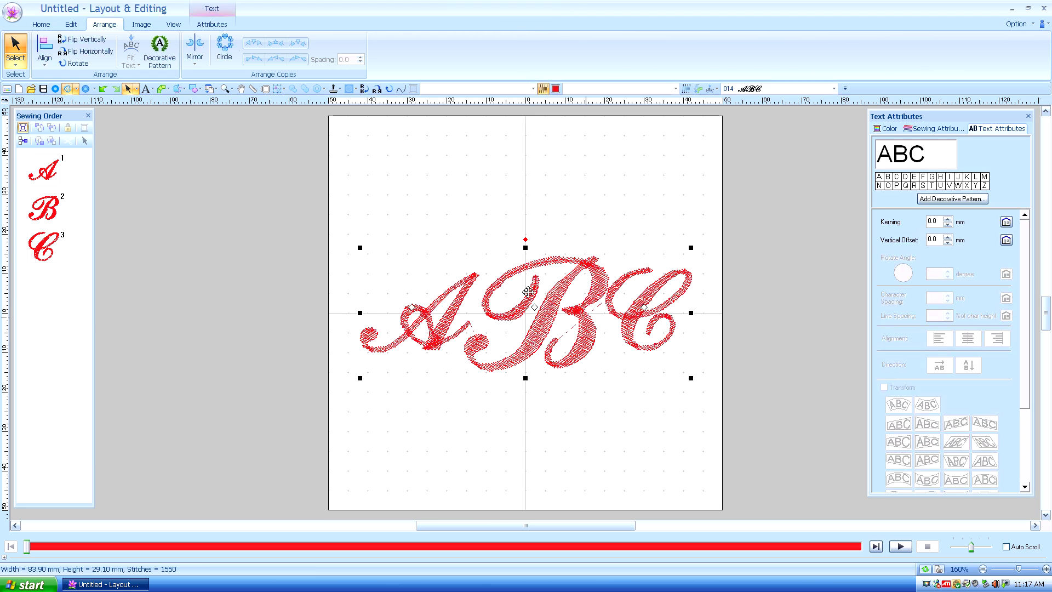
click(160, 49)
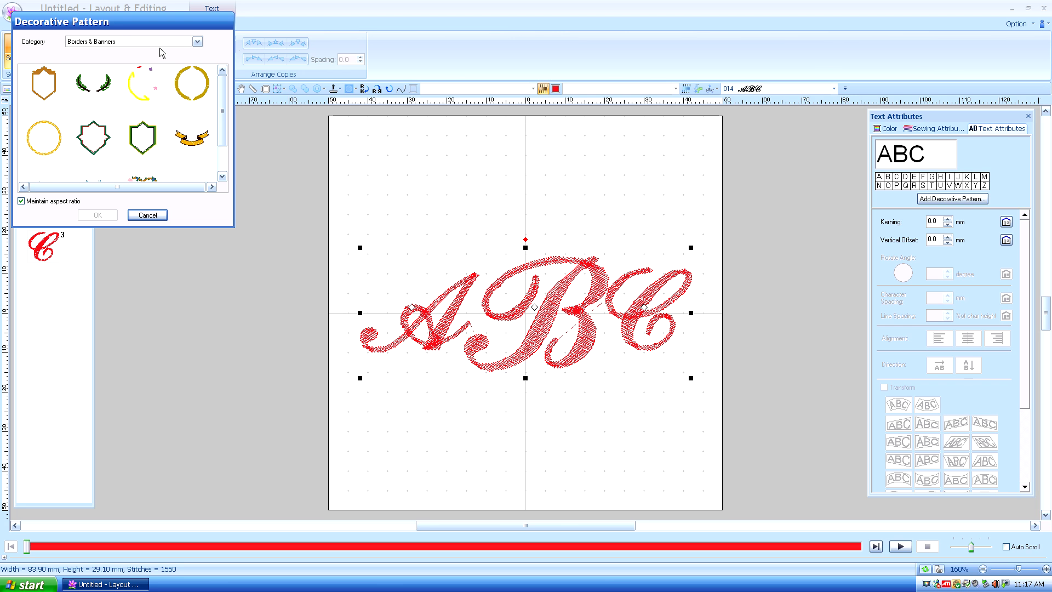
drag(224, 116, 236, 159)
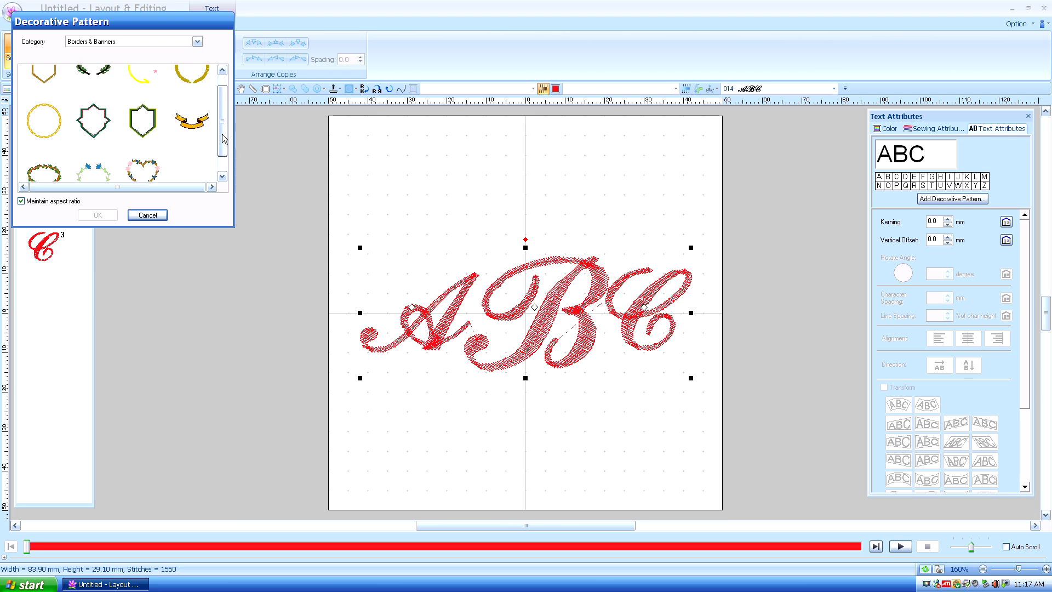
drag(224, 153, 224, 128)
click(99, 91)
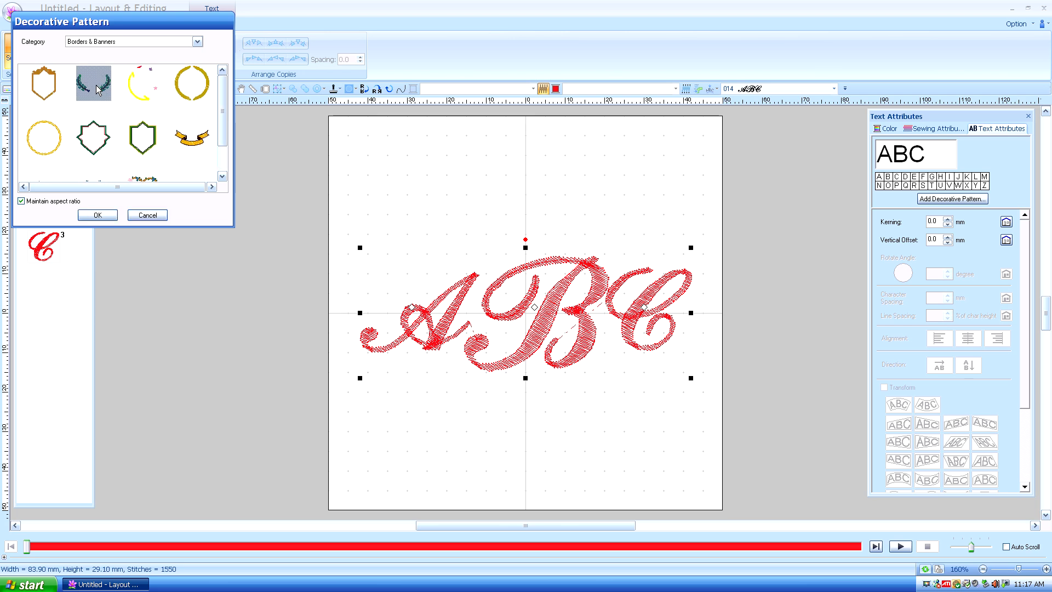
click(95, 215)
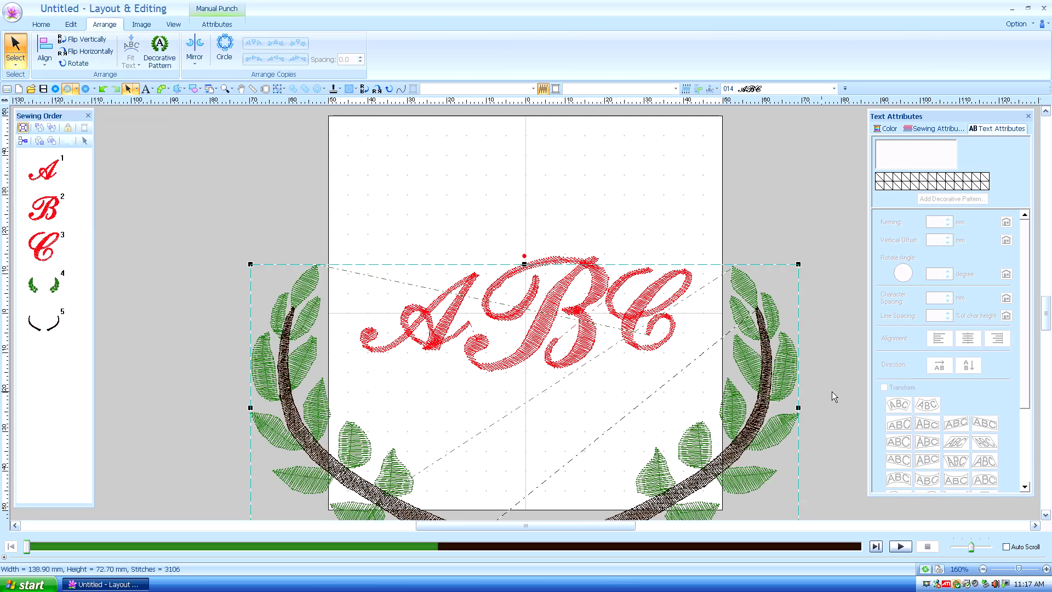
drag(752, 433, 754, 319)
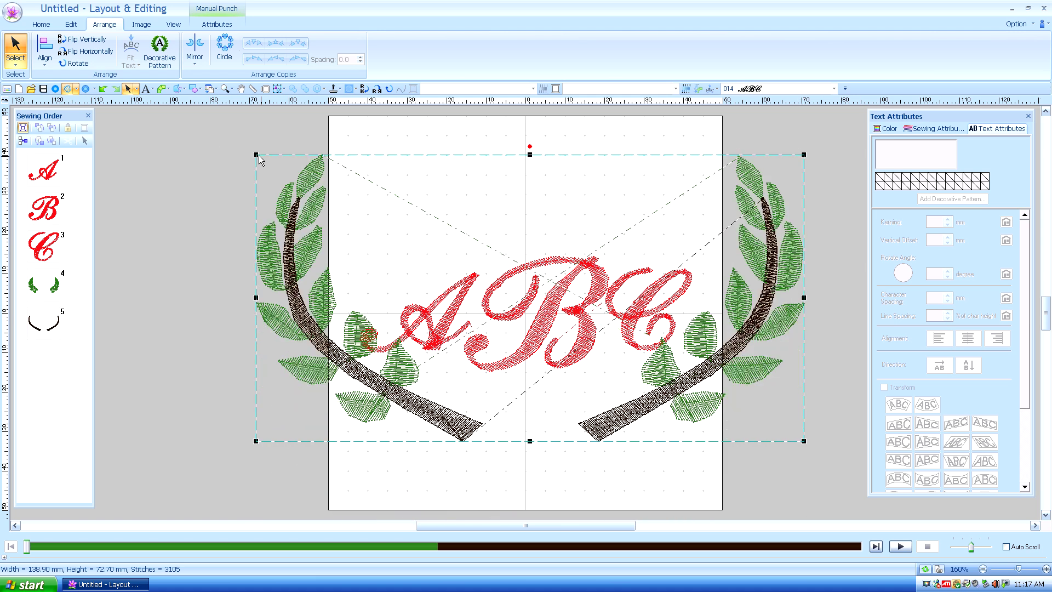
mouse_move(256, 155)
mouse_down()
mouse_move(348, 228)
mouse_move(251, 198)
mouse_up()
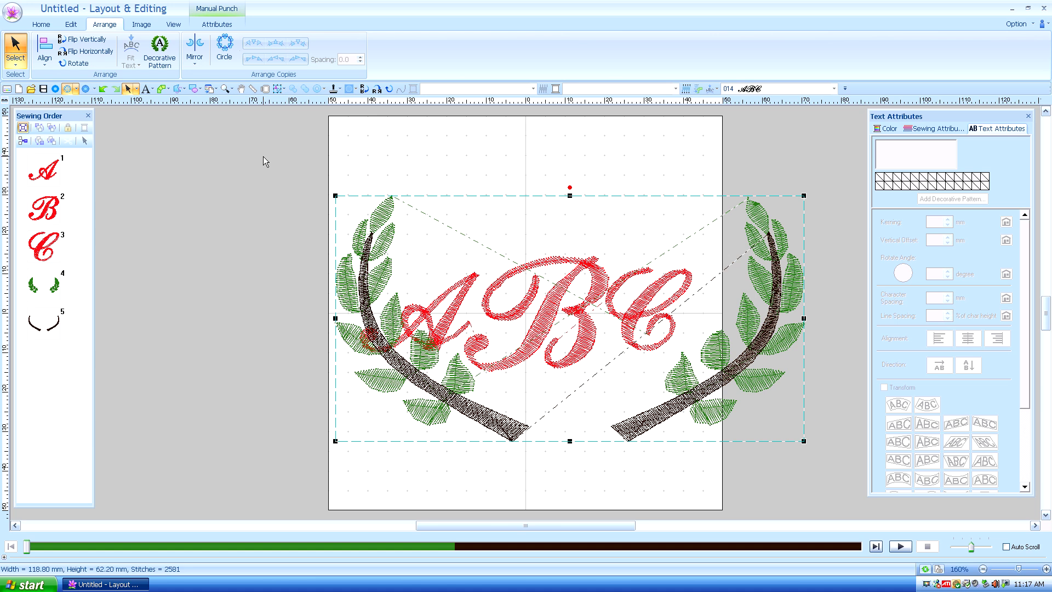
key(Delete)
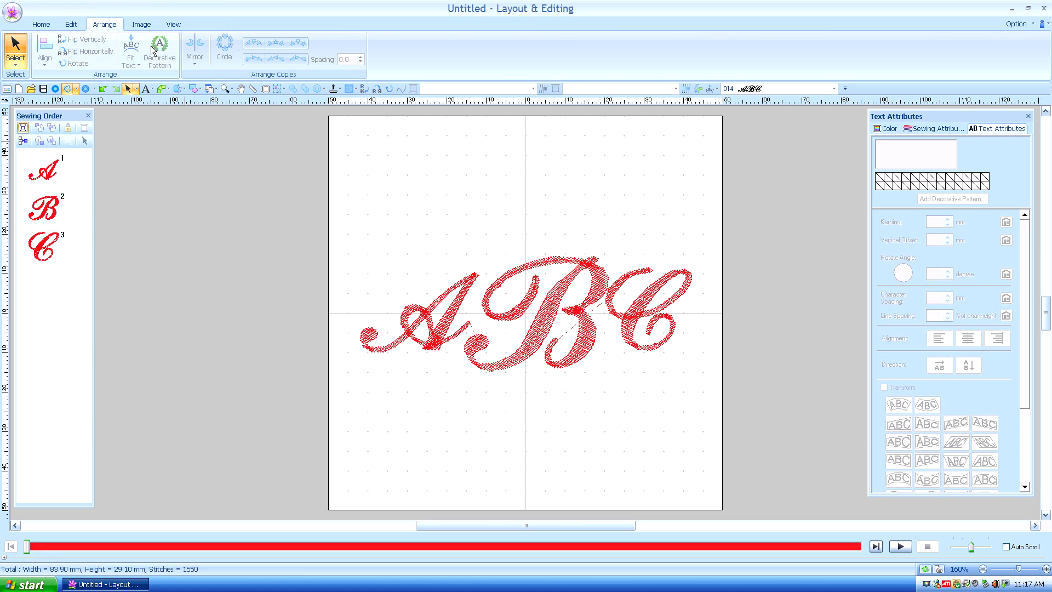
Add the gold banner decorative pattern and drag it just beneath the ABC letters
click(438, 338)
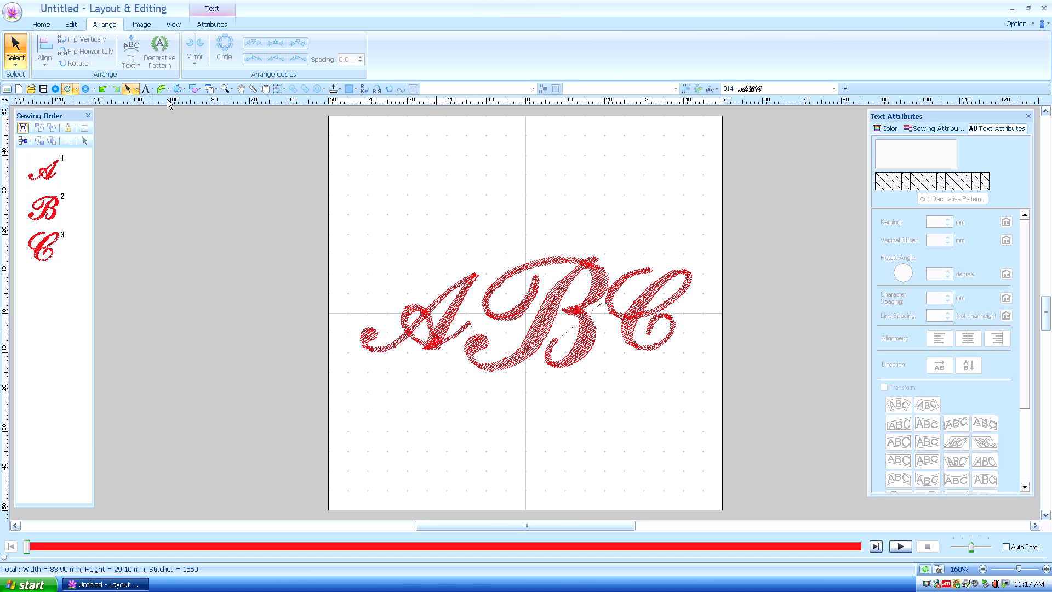
click(159, 47)
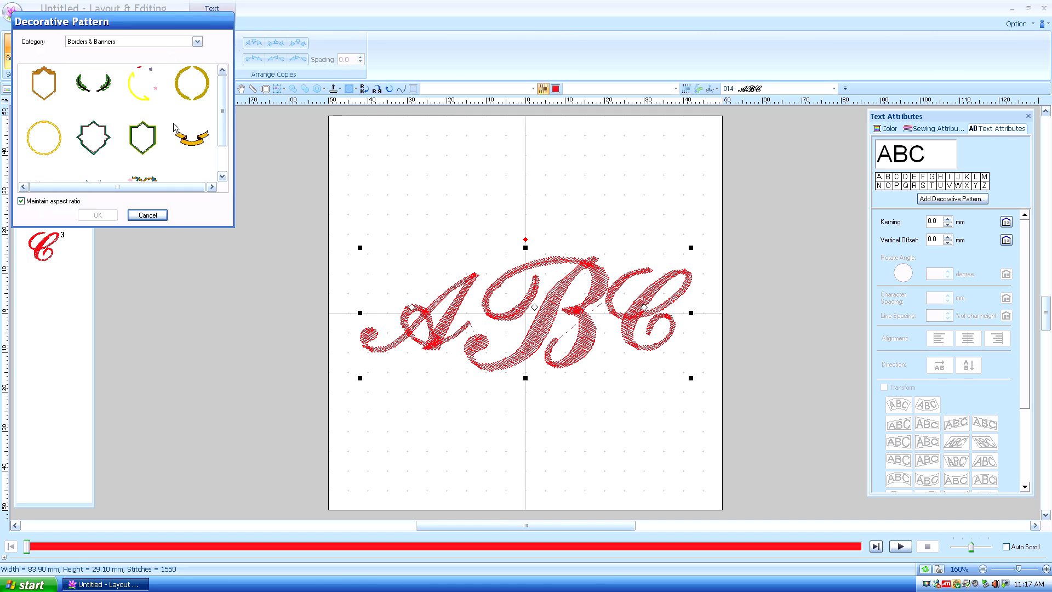
click(195, 145)
click(97, 215)
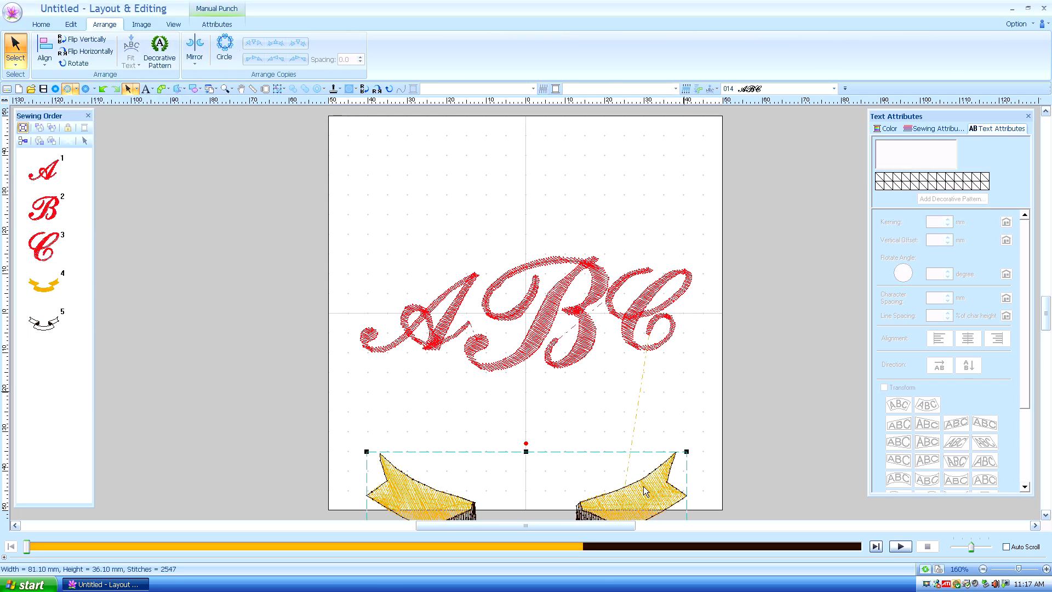
mouse_move(637, 507)
mouse_down()
mouse_move(652, 356)
mouse_move(627, 410)
mouse_up()
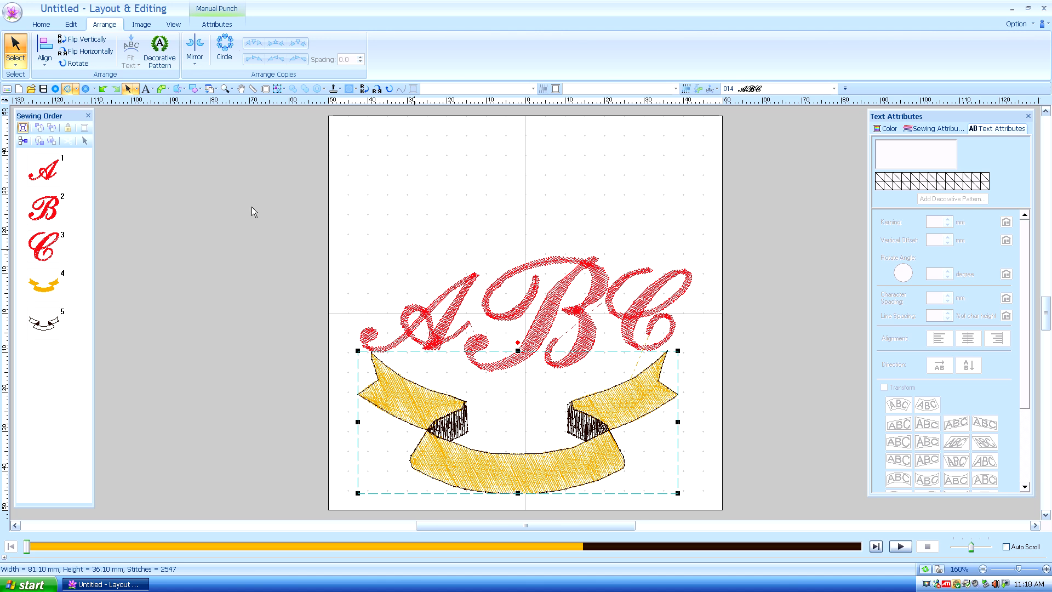
Add the gold circular wreath decorative pattern around the monogram
click(166, 50)
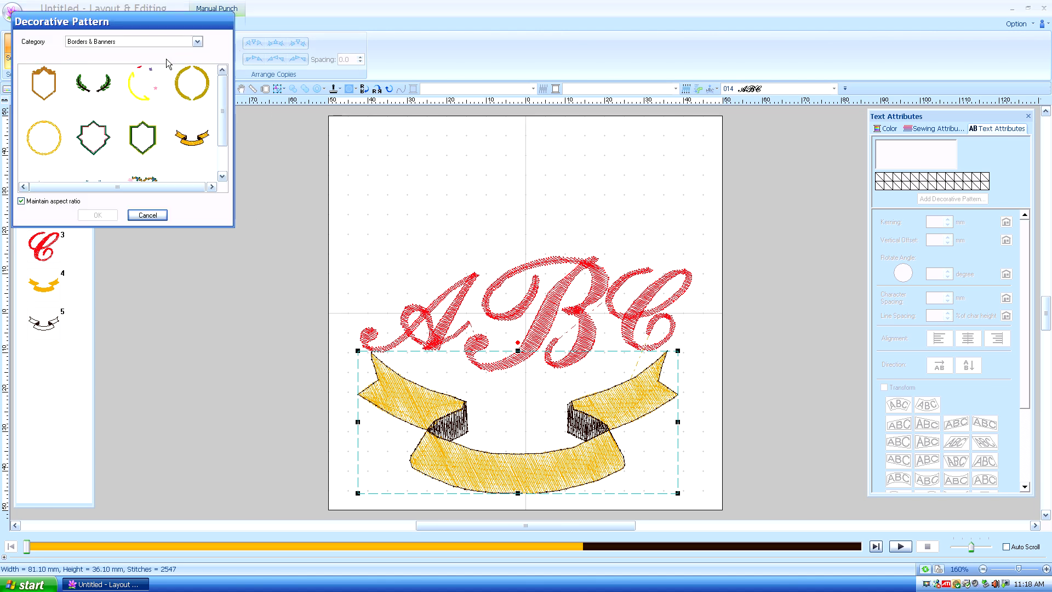
click(187, 81)
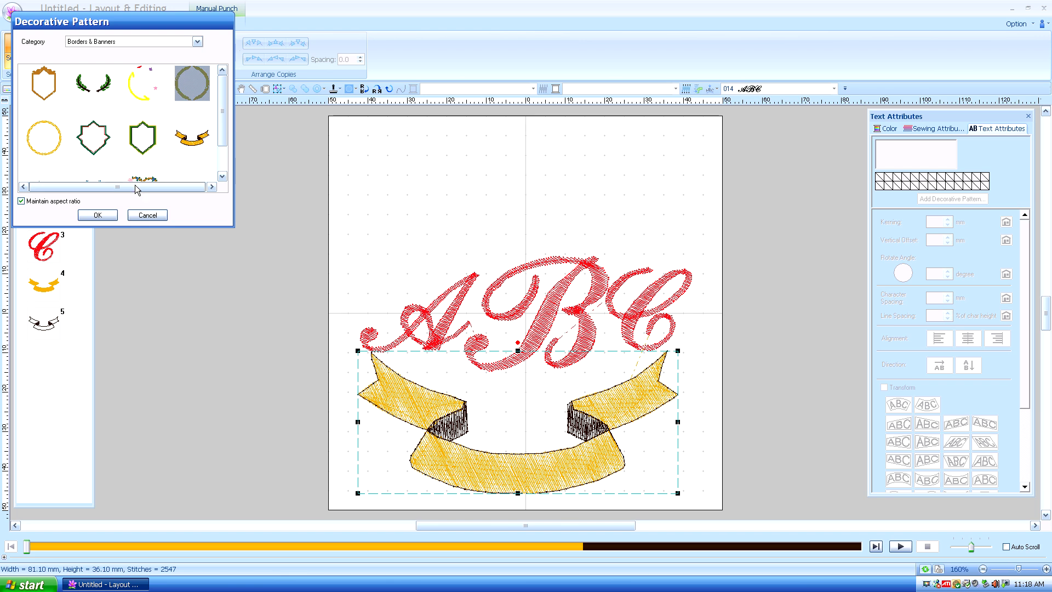
click(105, 214)
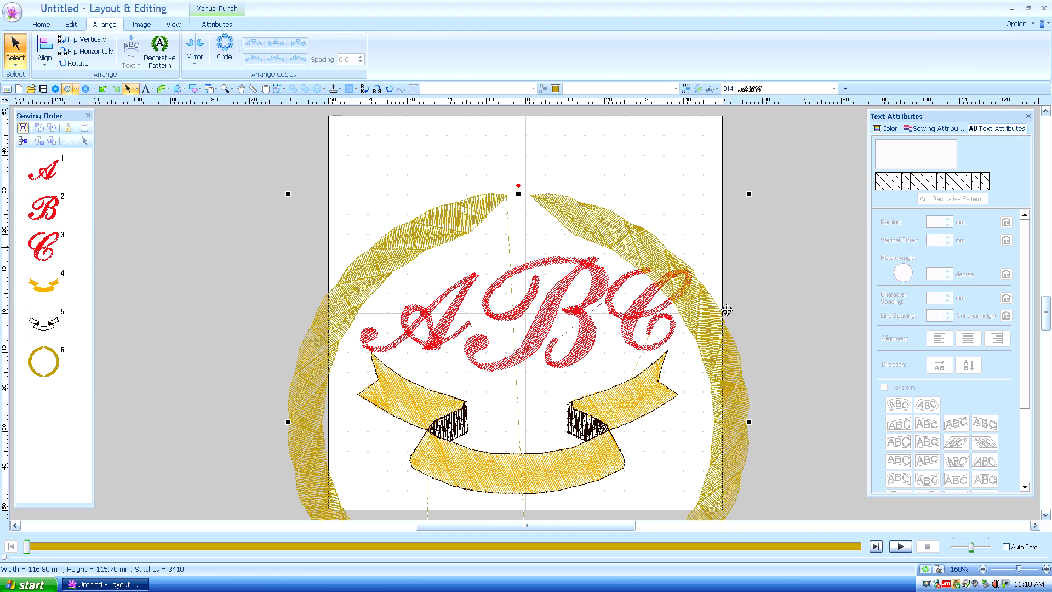